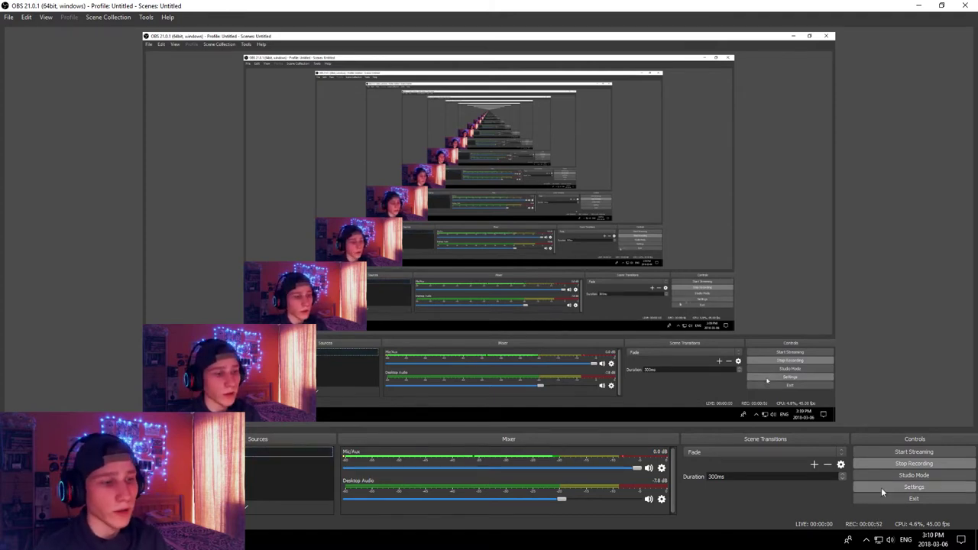
Step: Open OBS Settings on the Output page
click(914, 487)
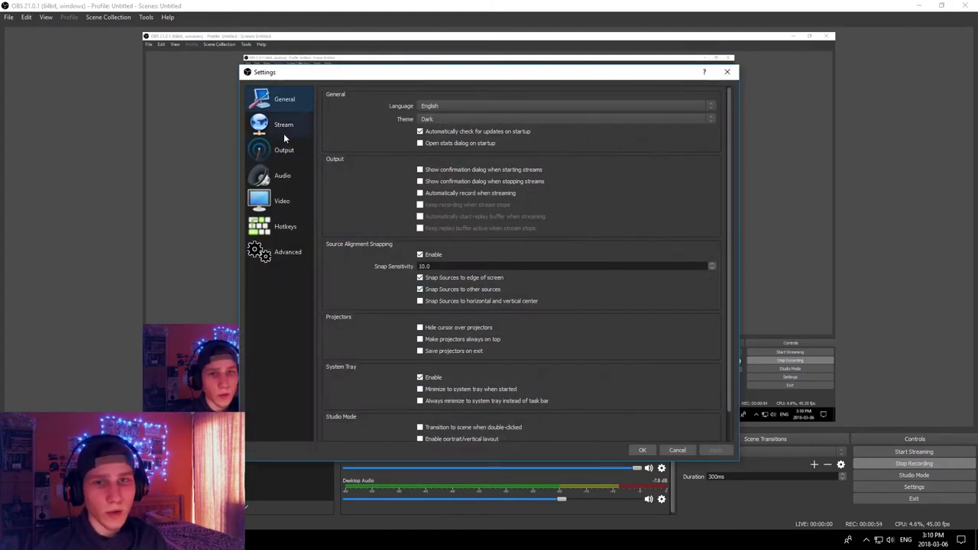
click(284, 151)
click(289, 175)
click(291, 153)
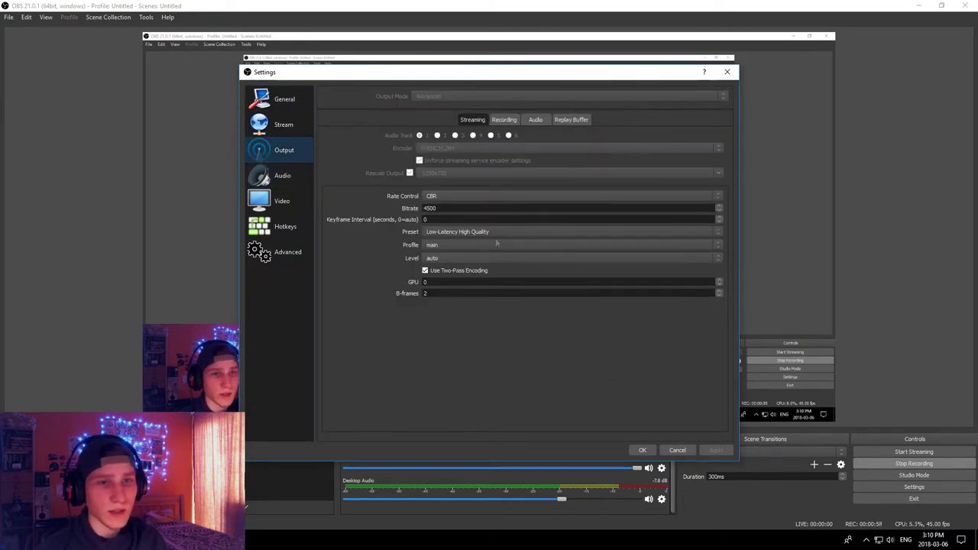
Step: Compare the Streaming and Recording output tabs, then view Audio with Headphones and Blue Snowball devices
click(508, 119)
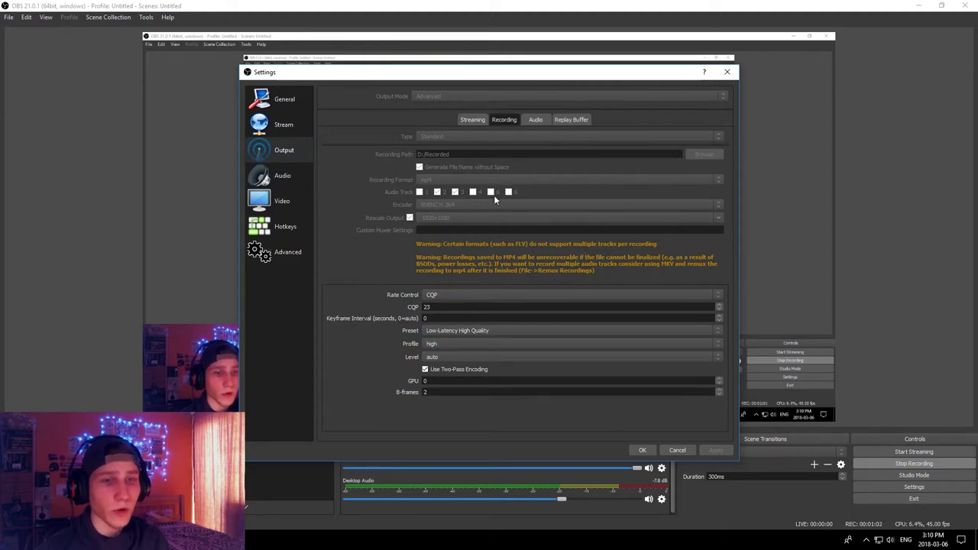
click(472, 119)
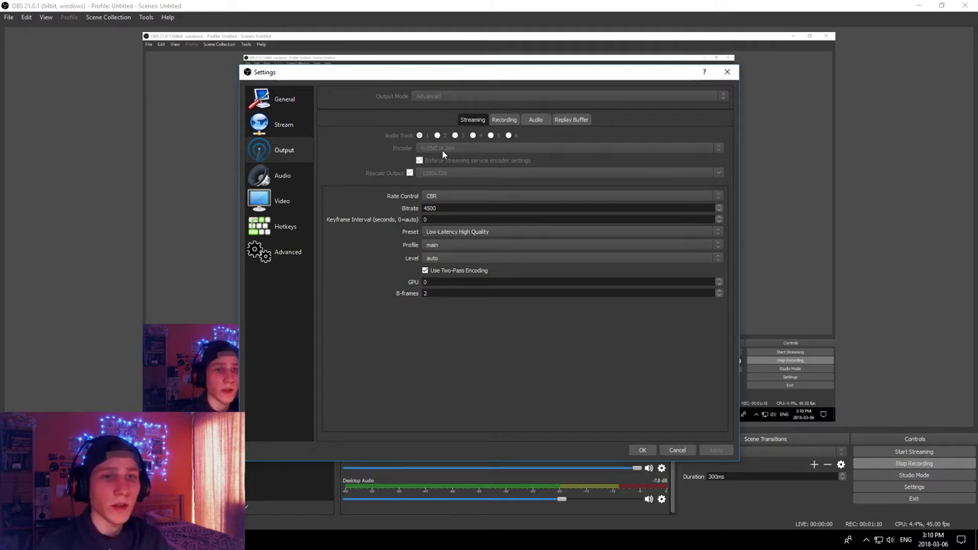
click(511, 123)
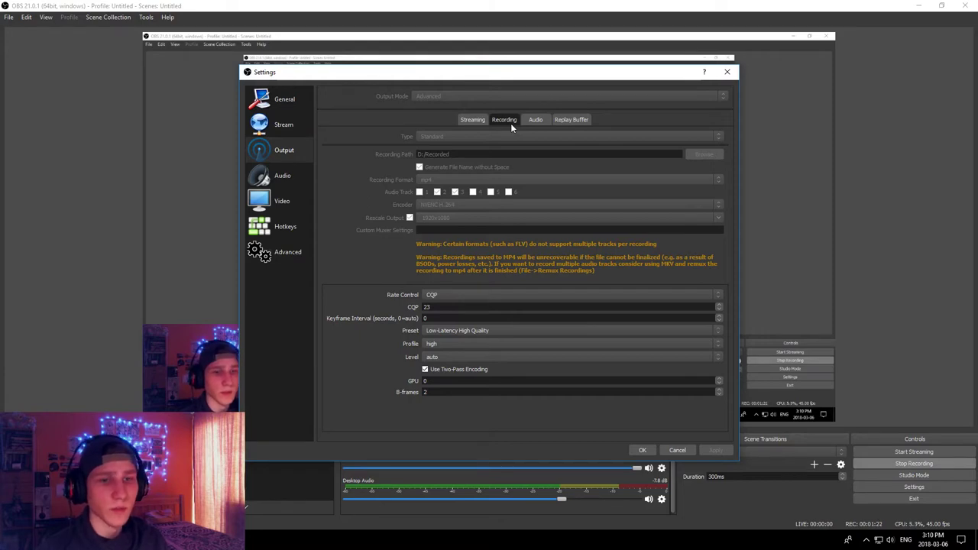
click(473, 121)
click(503, 124)
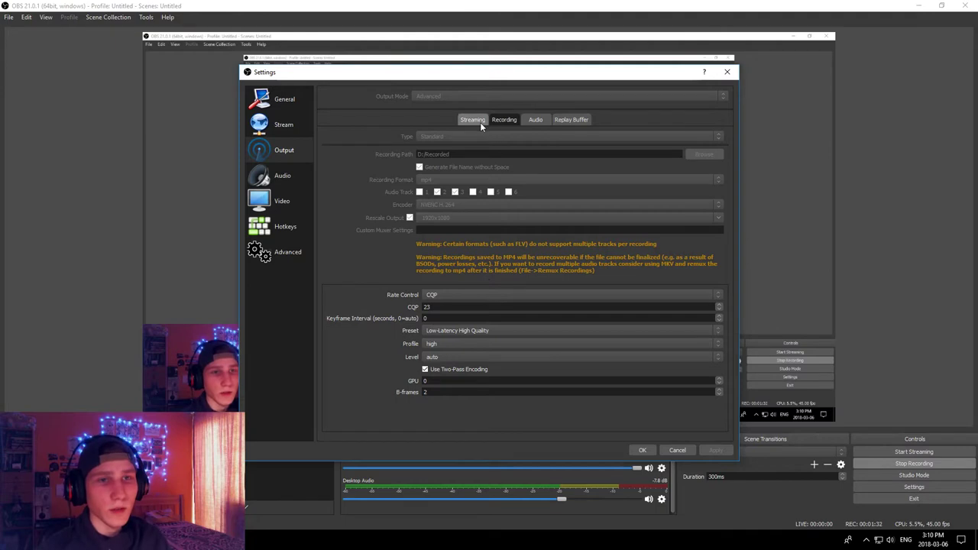
click(293, 178)
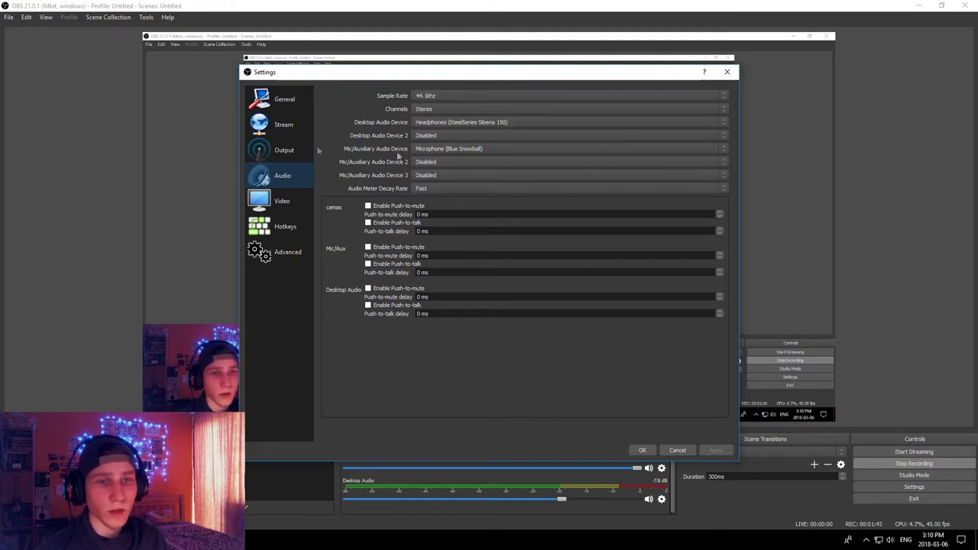
Step: Review Video, Hotkeys and Advanced settings, return to Output Recording (NVENC H.264, CQP 23), and close Settings
click(303, 202)
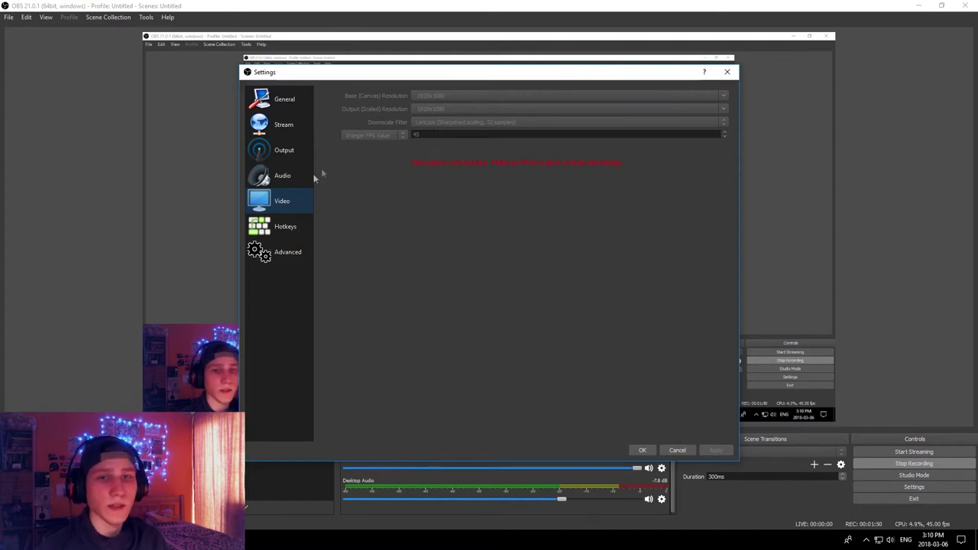
click(290, 227)
click(263, 253)
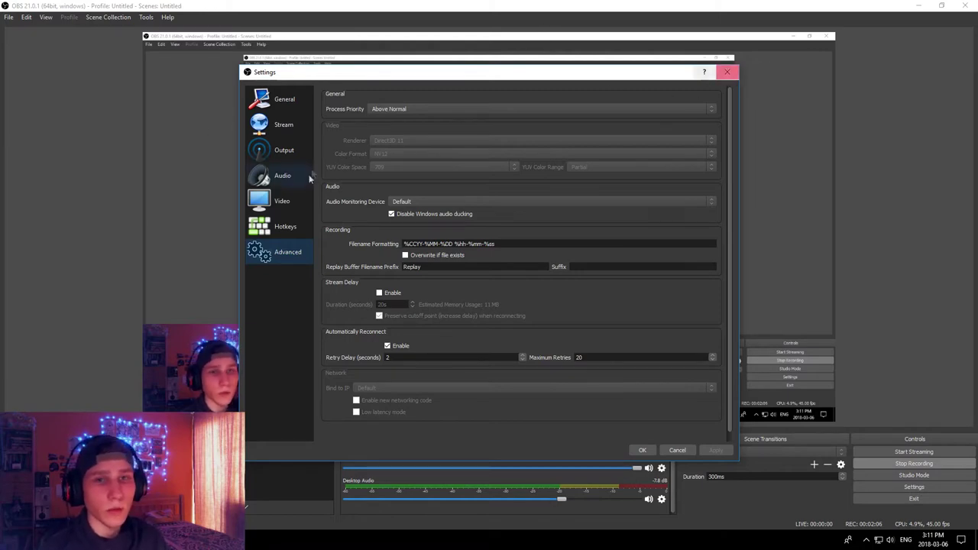
click(284, 180)
click(275, 150)
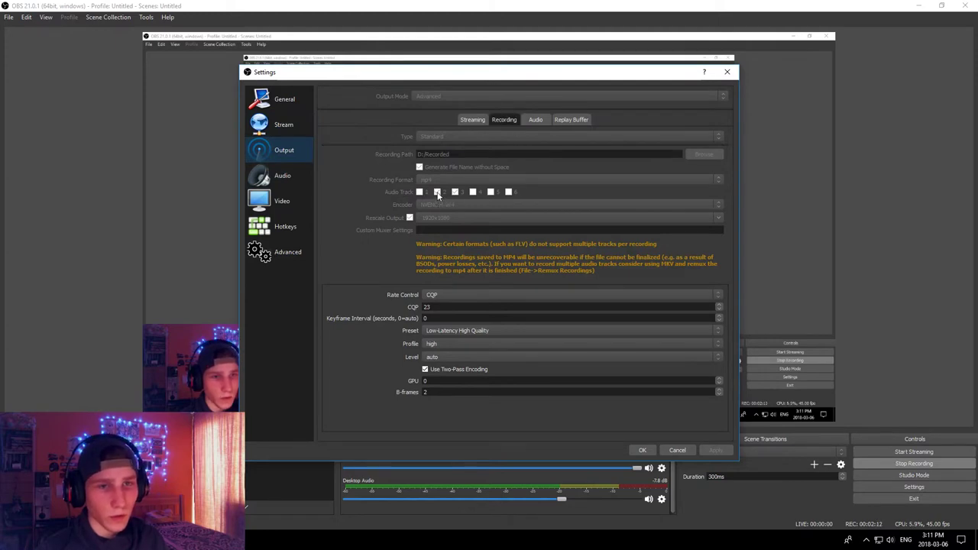
click(727, 72)
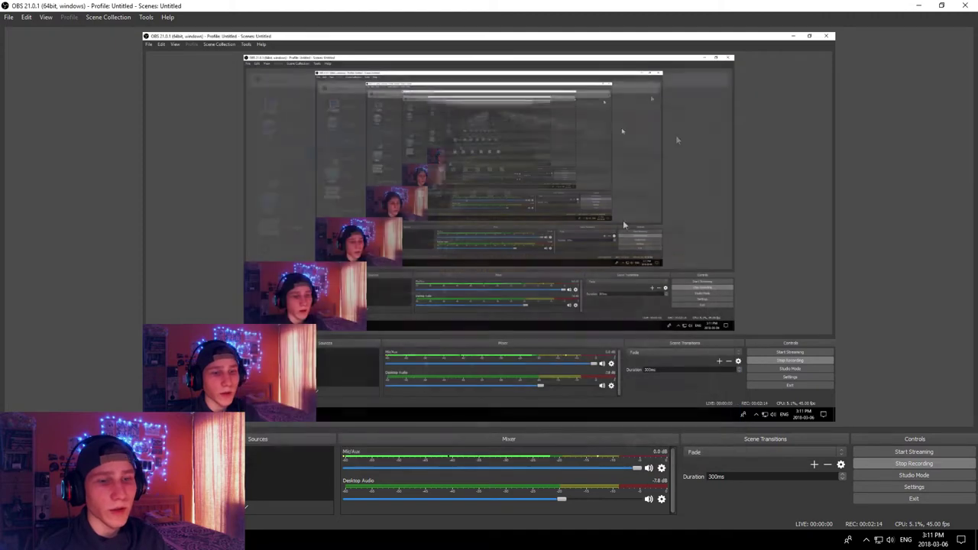
Step: Check the audio sources' track assignments in Advanced Audio Properties, then restore OBS to a smaller window
click(662, 500)
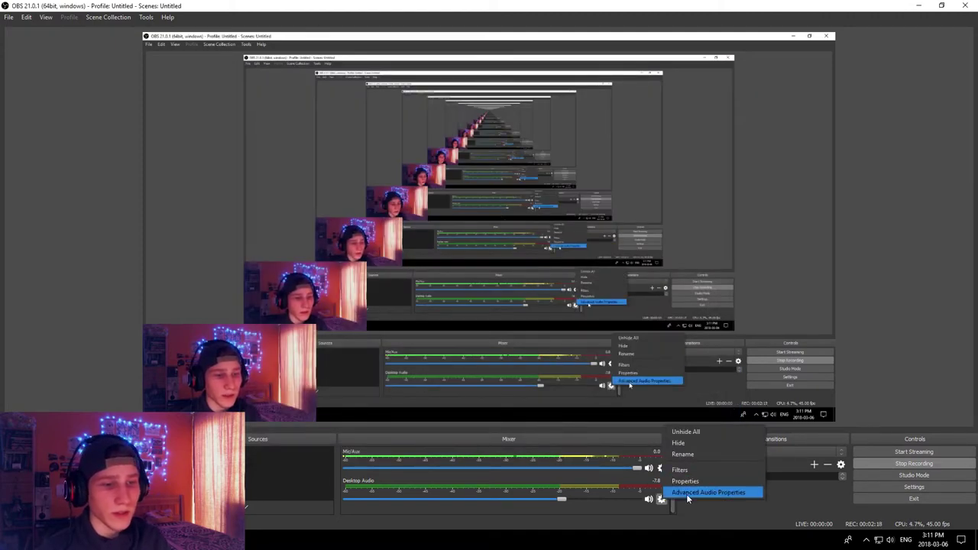
click(691, 492)
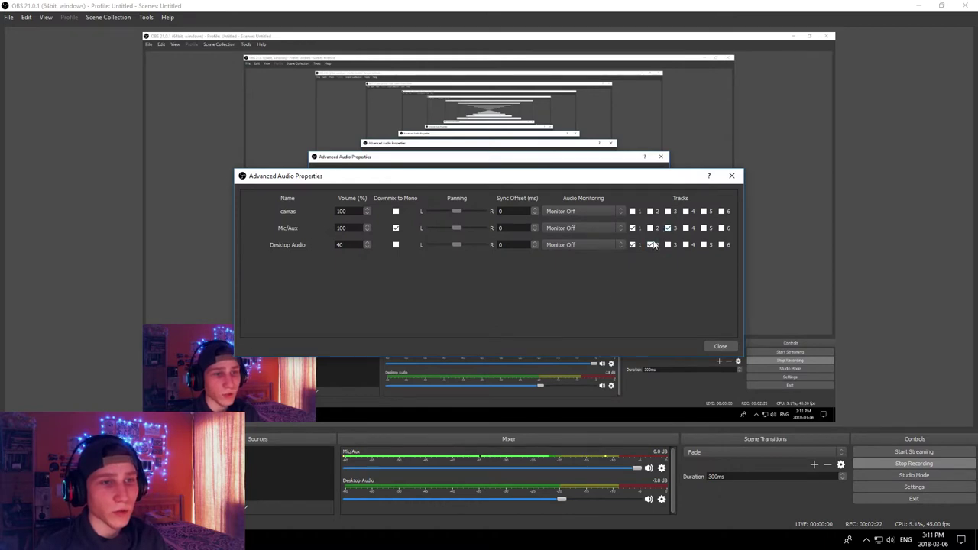
click(722, 346)
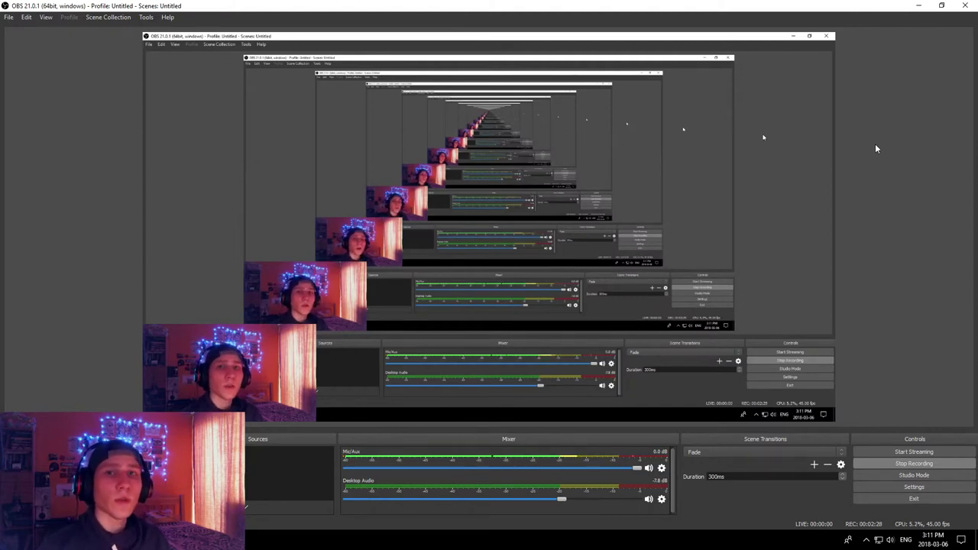
click(941, 6)
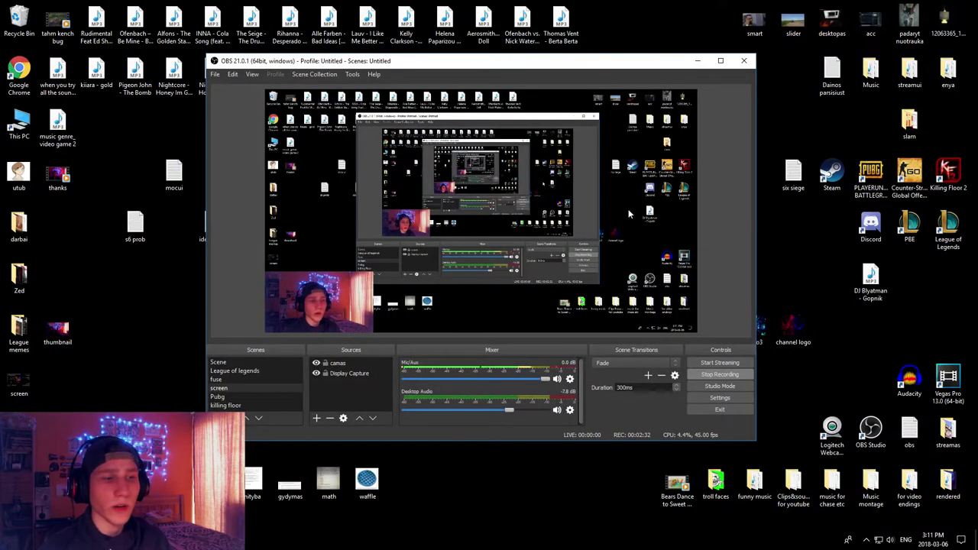
Step: Launch Audacity from the desktop, dismiss the welcome message and maximize the window
click(908, 381)
double_click(908, 381)
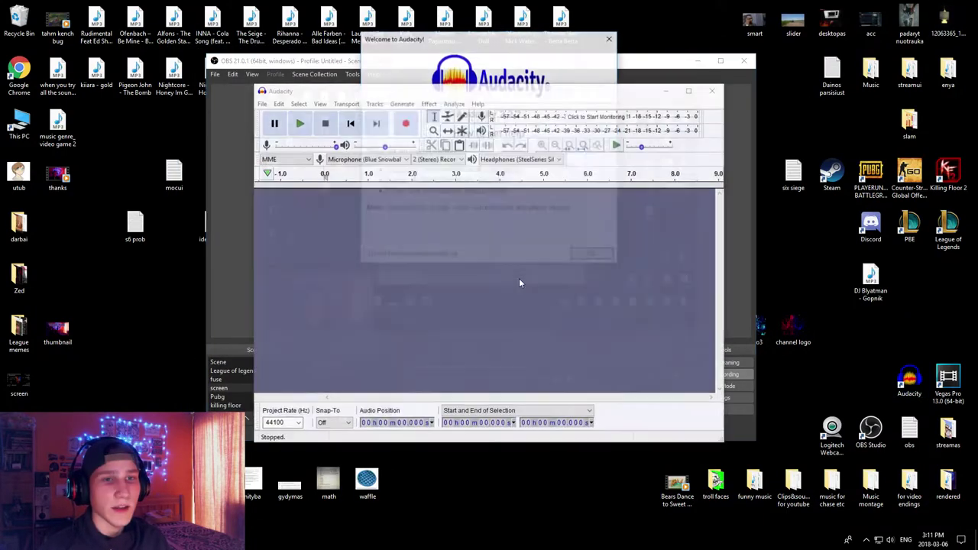
click(587, 253)
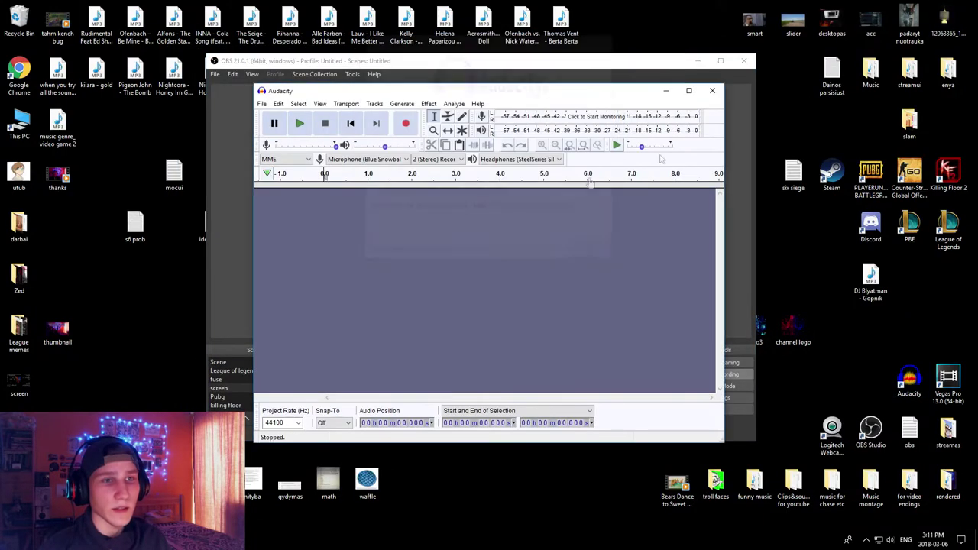
click(689, 90)
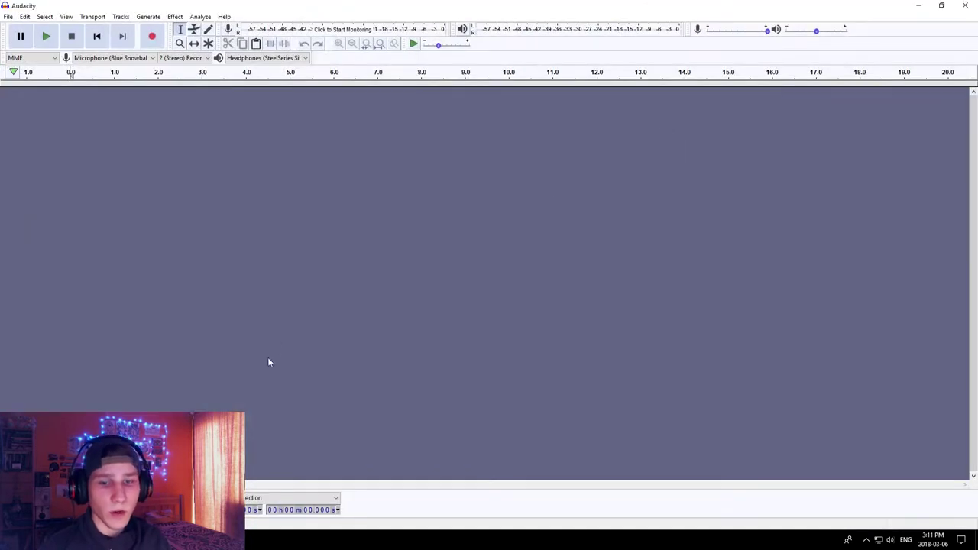
Step: Open the song 'The Golden State 2018' in Audacity
click(7, 16)
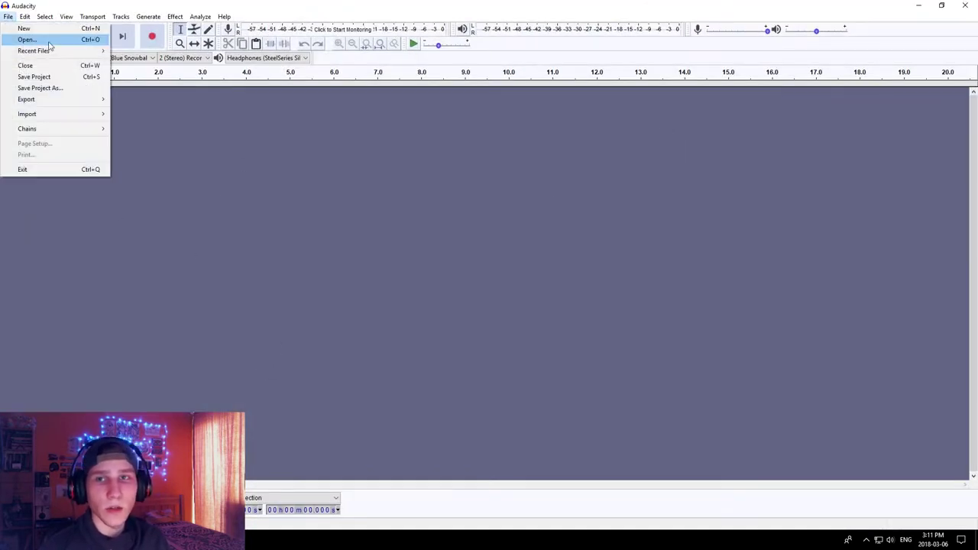
click(30, 40)
scroll(123, 153, down, 4)
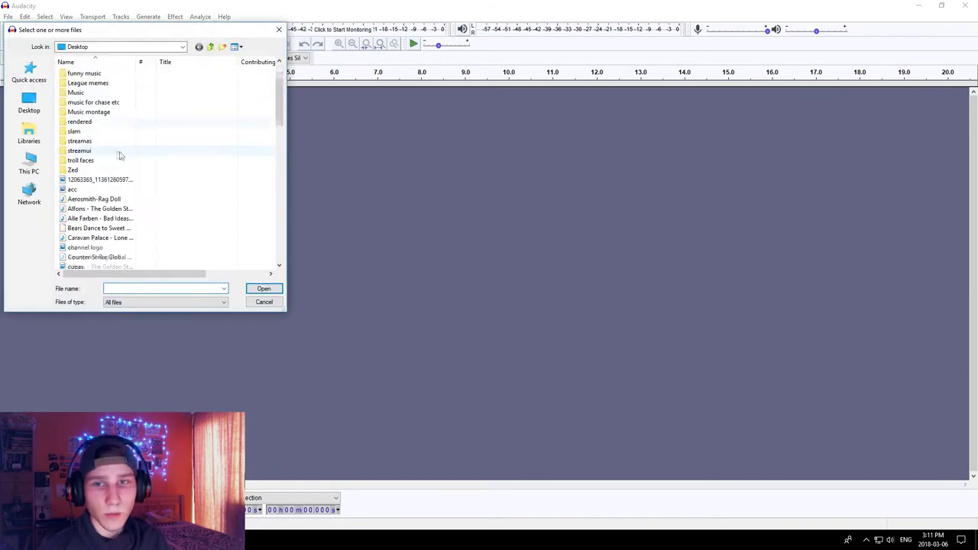
double_click(121, 179)
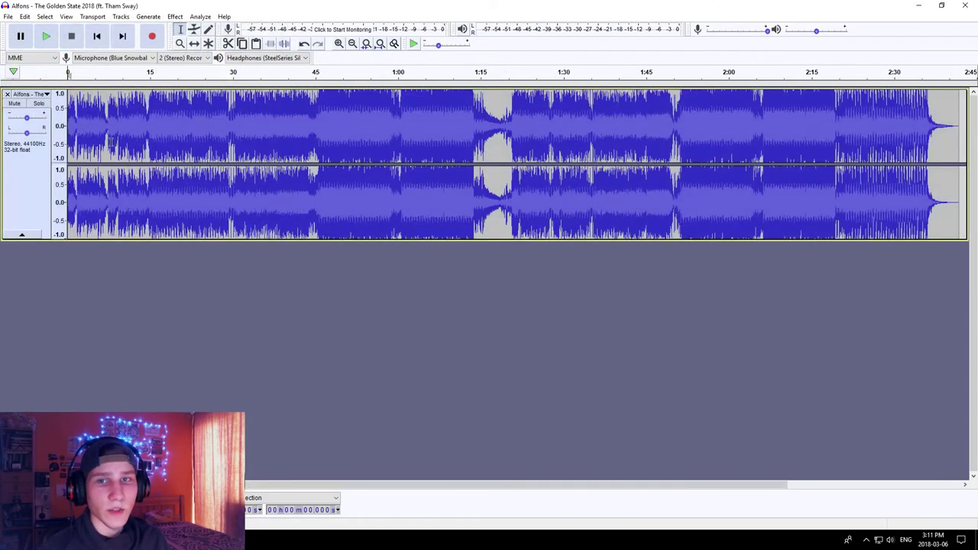
Step: Play the song, lower the track's gain, and play it again
click(69, 136)
click(46, 36)
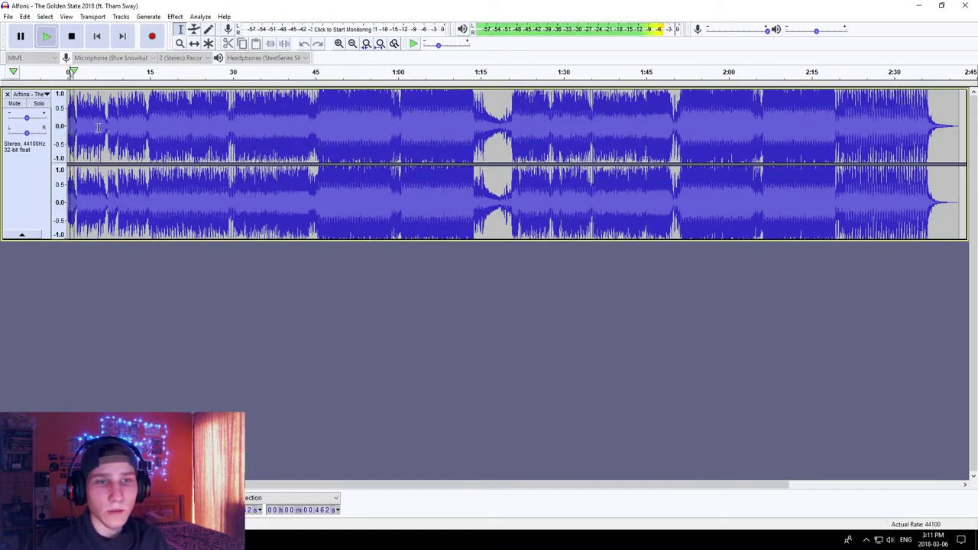
key(space)
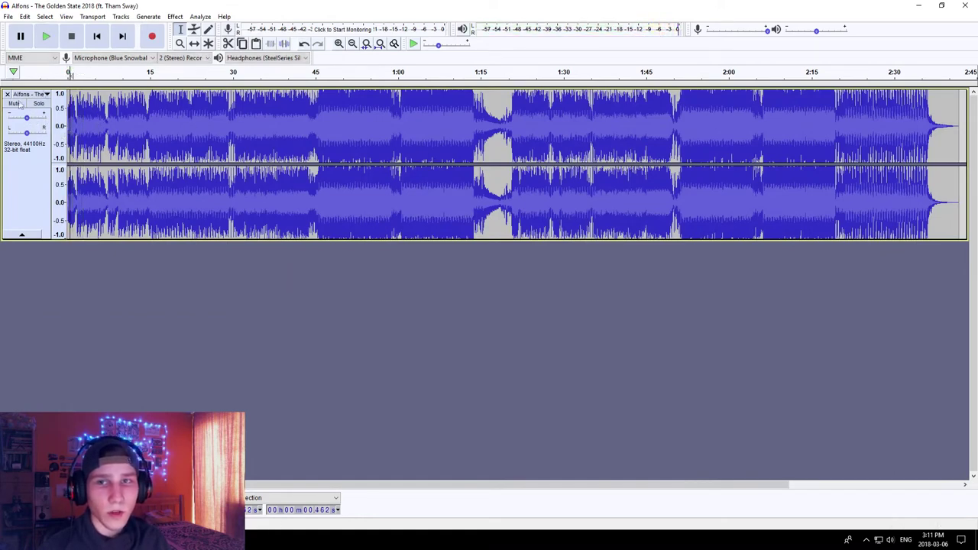
drag(31, 122, 642, 153)
key(space)
key(space)
Step: Apply the Delay effect to the selected section and listen to the echo from 0:17
click(175, 16)
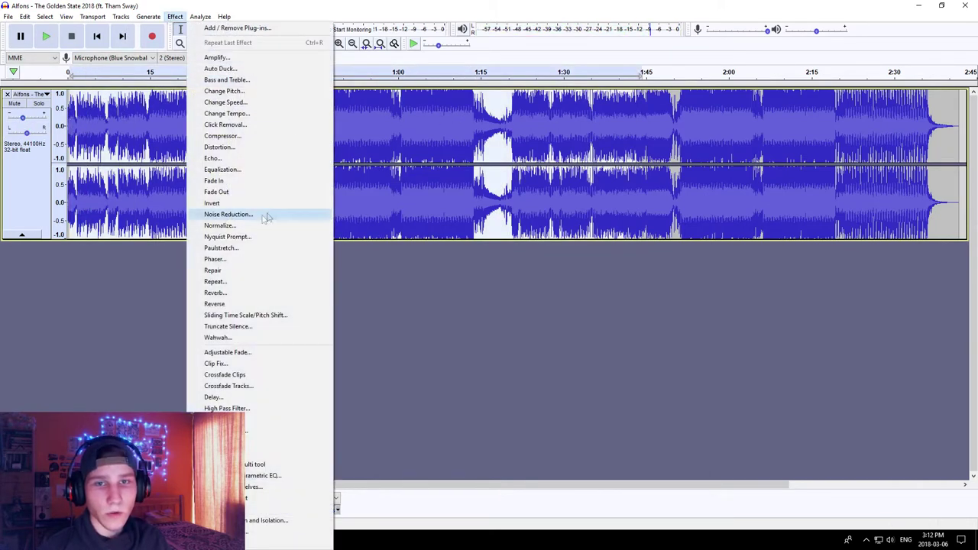
click(229, 396)
click(539, 333)
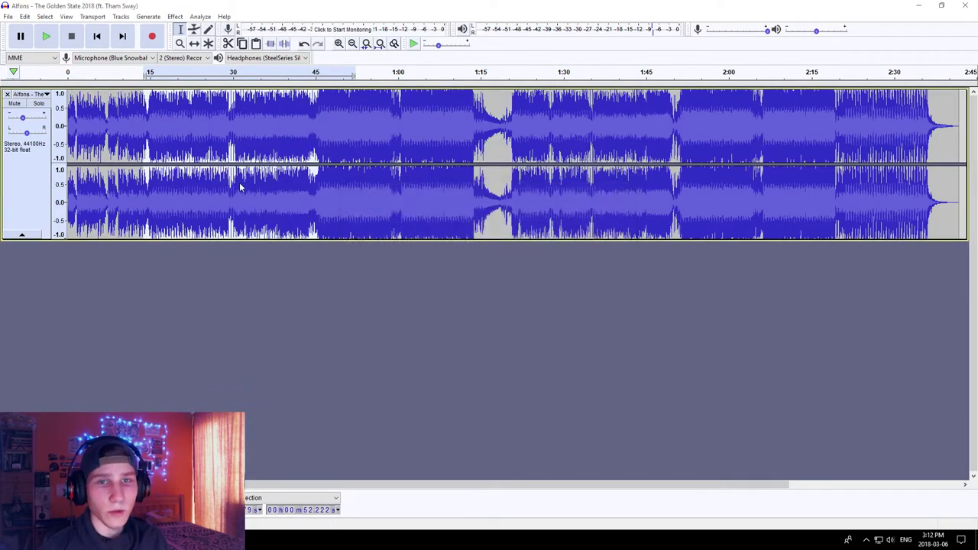
click(150, 150)
key(space)
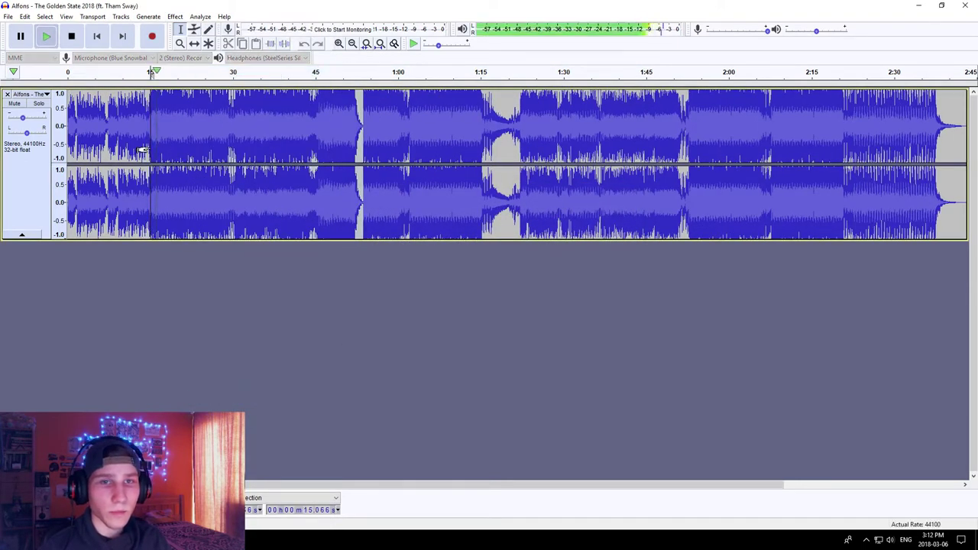
key(space)
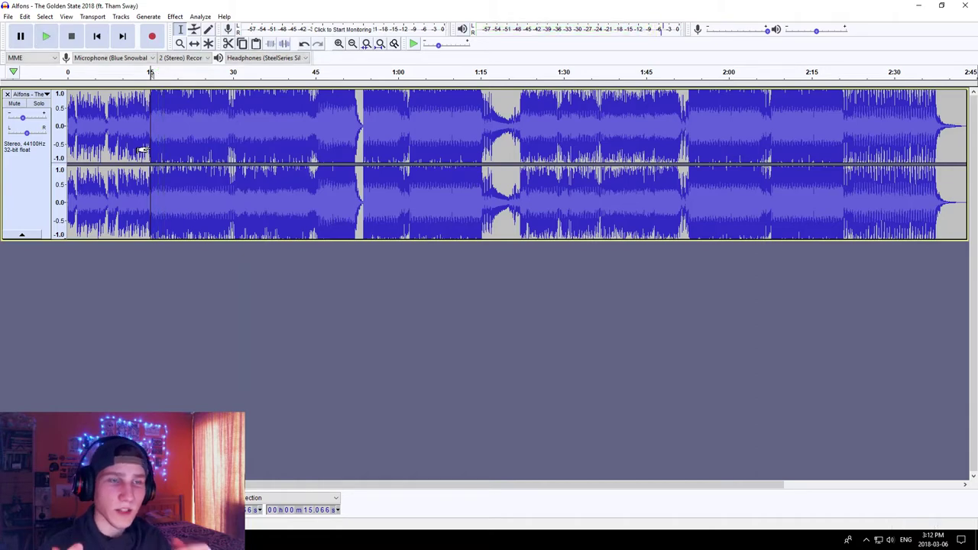
click(175, 16)
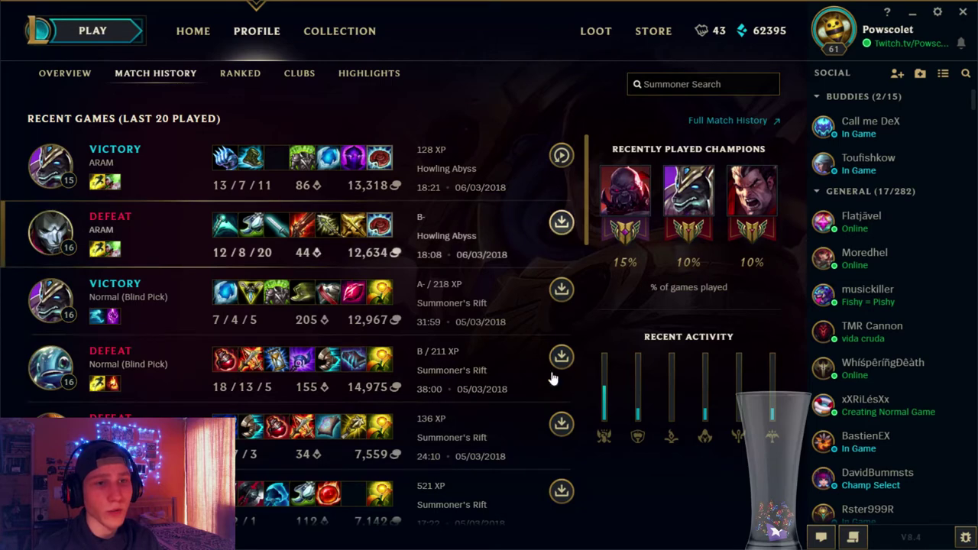
Step: Watch the latest ARAM victory replay, keeping video window mode on Borderless
click(561, 156)
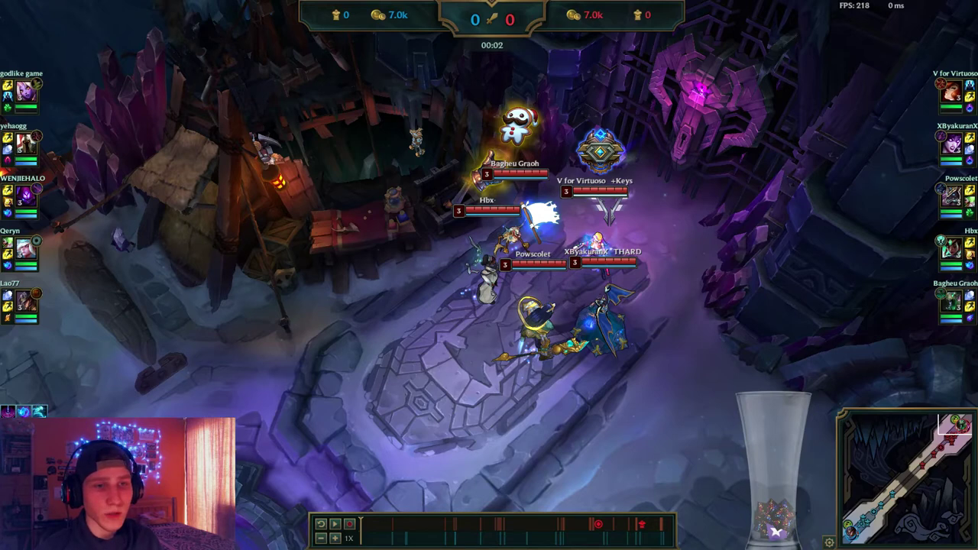
key(Escape)
click(320, 167)
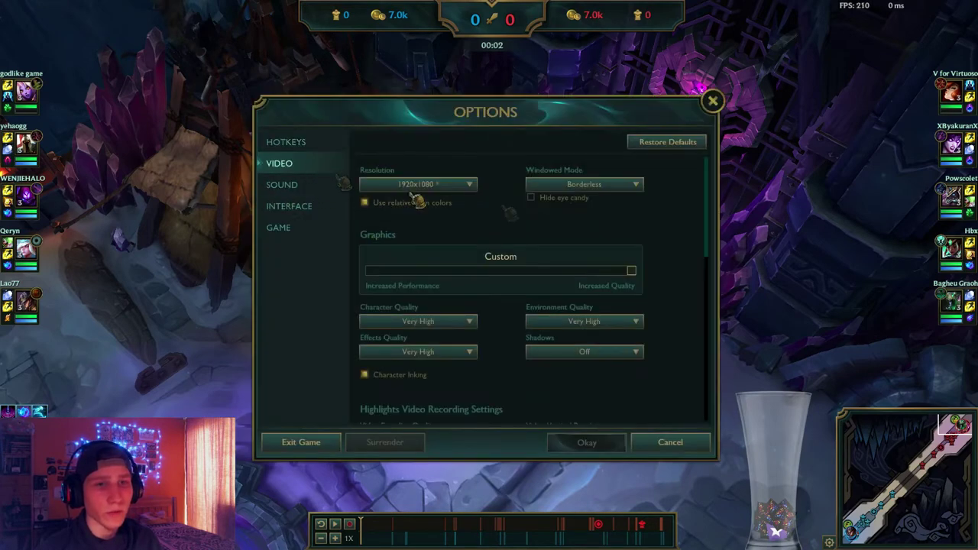
click(603, 187)
click(593, 236)
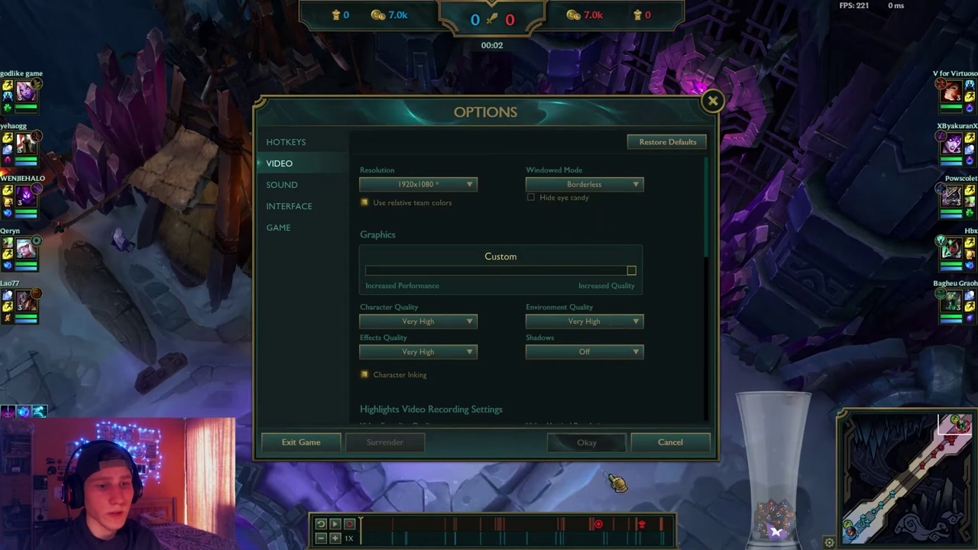
click(661, 449)
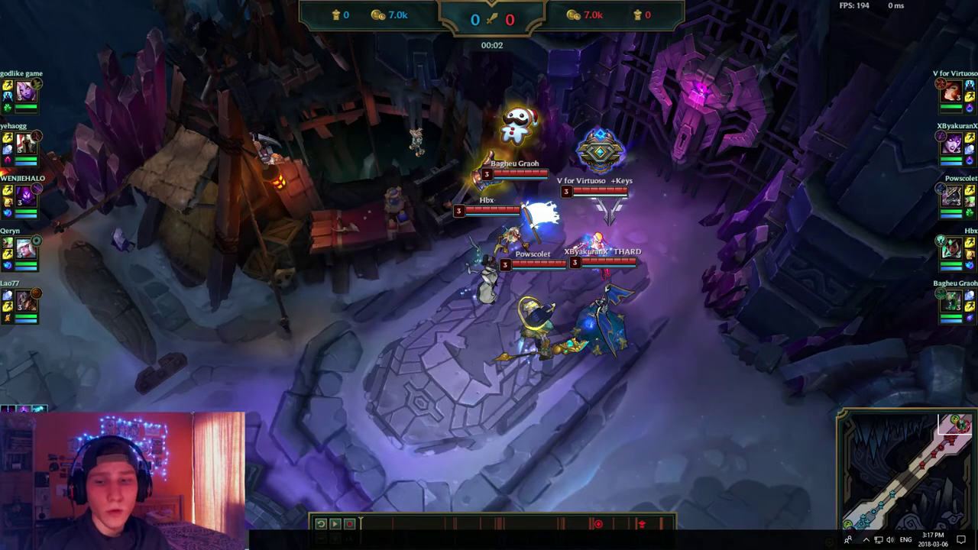
Step: Search Windows for 'creator' and launch the CreatorSuite application
key(super)
text(creator)
key(Return)
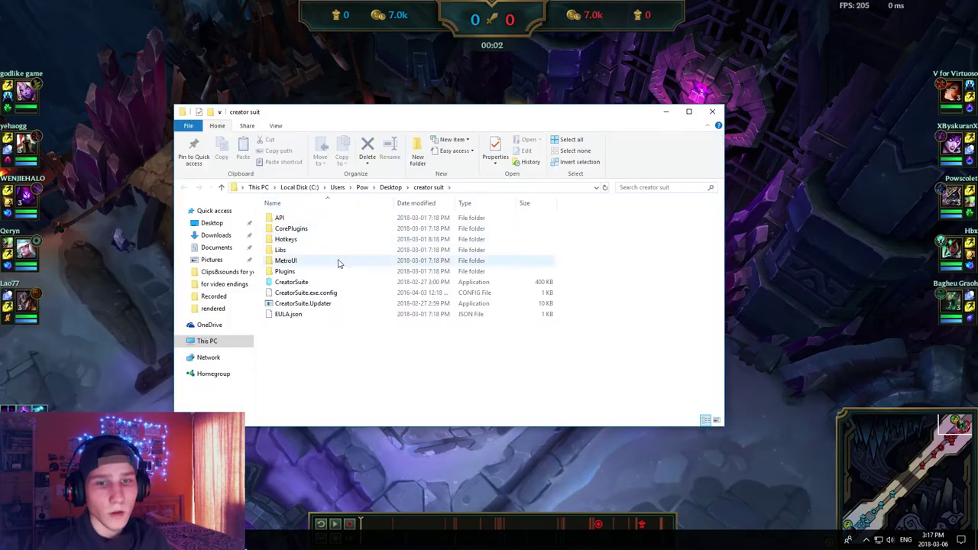
click(295, 282)
double_click(502, 277)
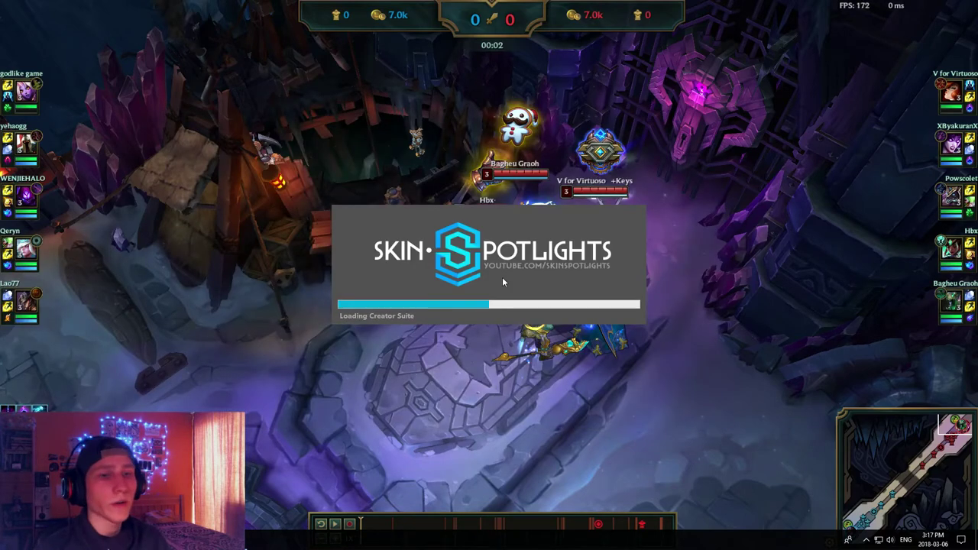